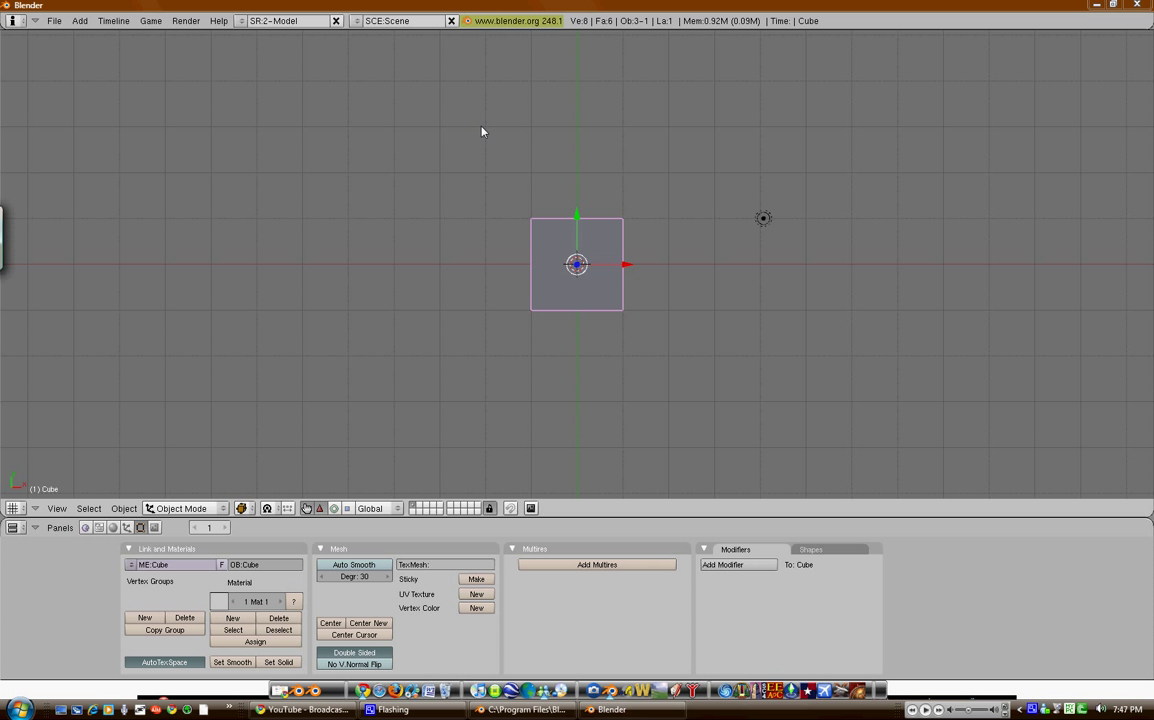
- Enter Edit Mode on the cube and add one horizontal loop cut around its middle at 0 percentage
middle_drag(507, 319, 651, 336)
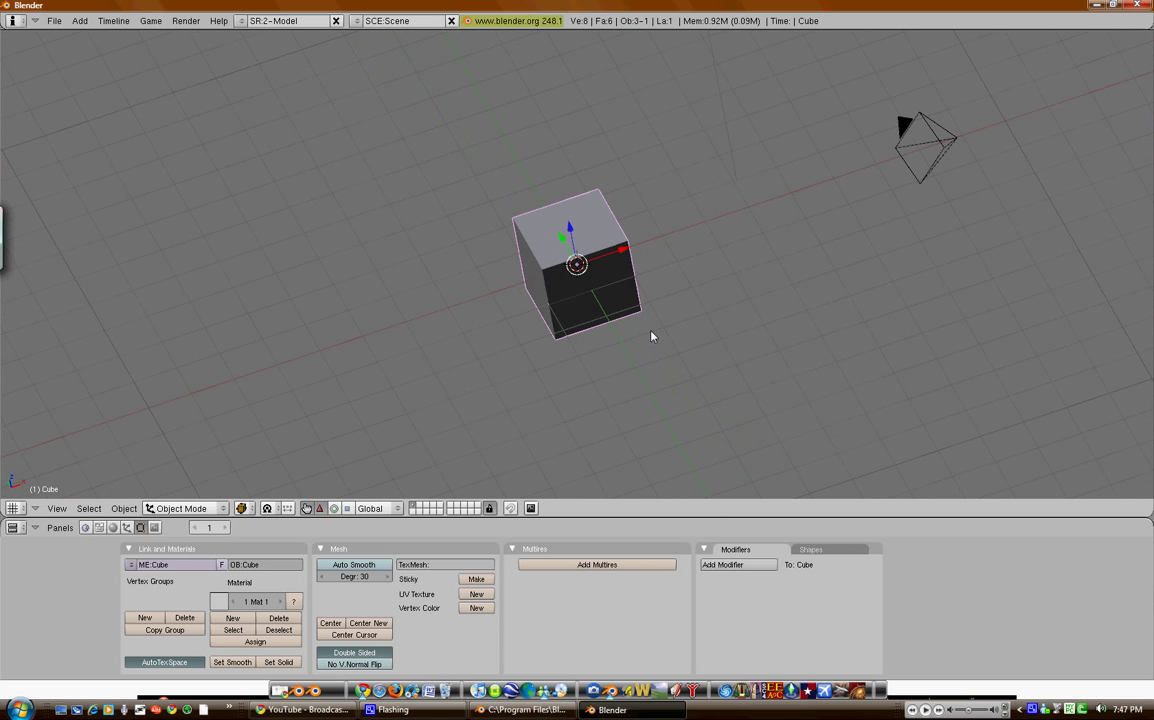
key(KP_7)
scroll(644, 335, up, 5)
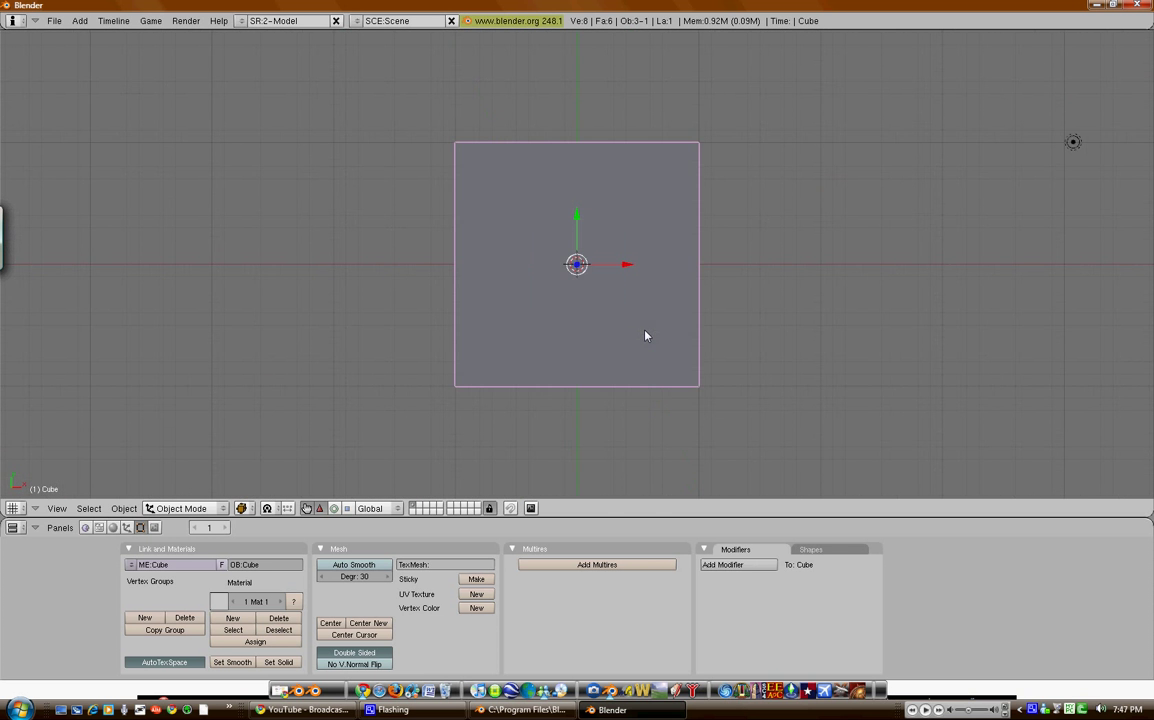
shift+middle_drag(654, 311, 610, 288)
key(Tab)
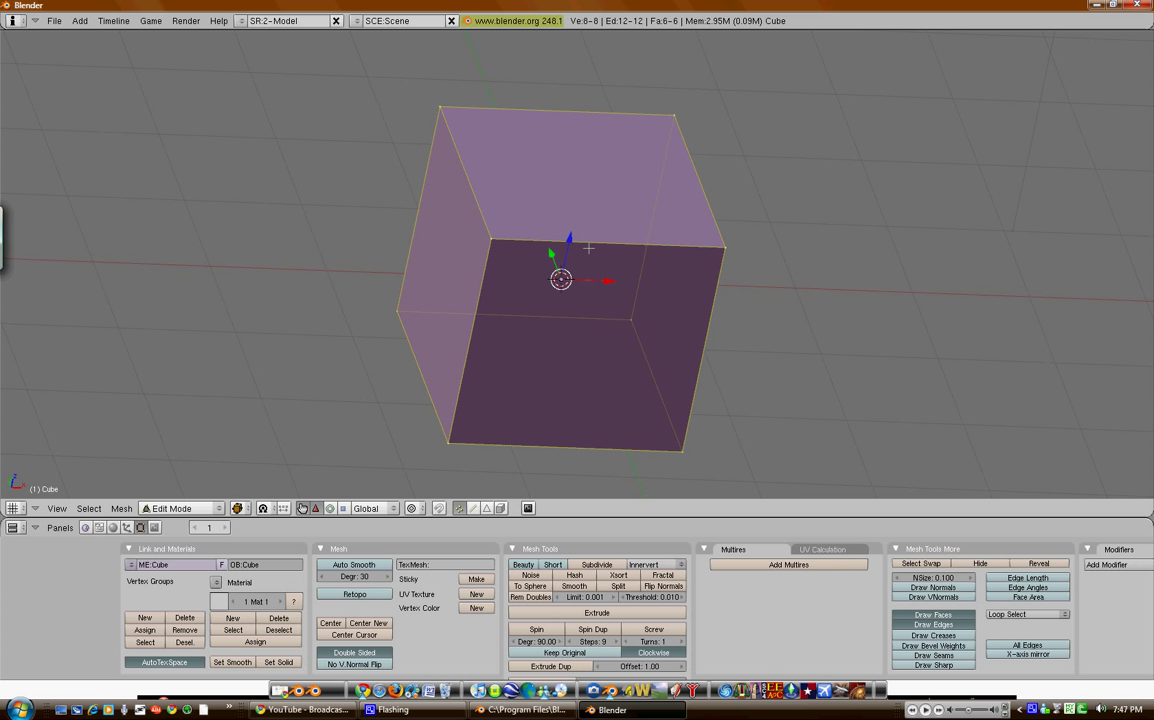
key(k)
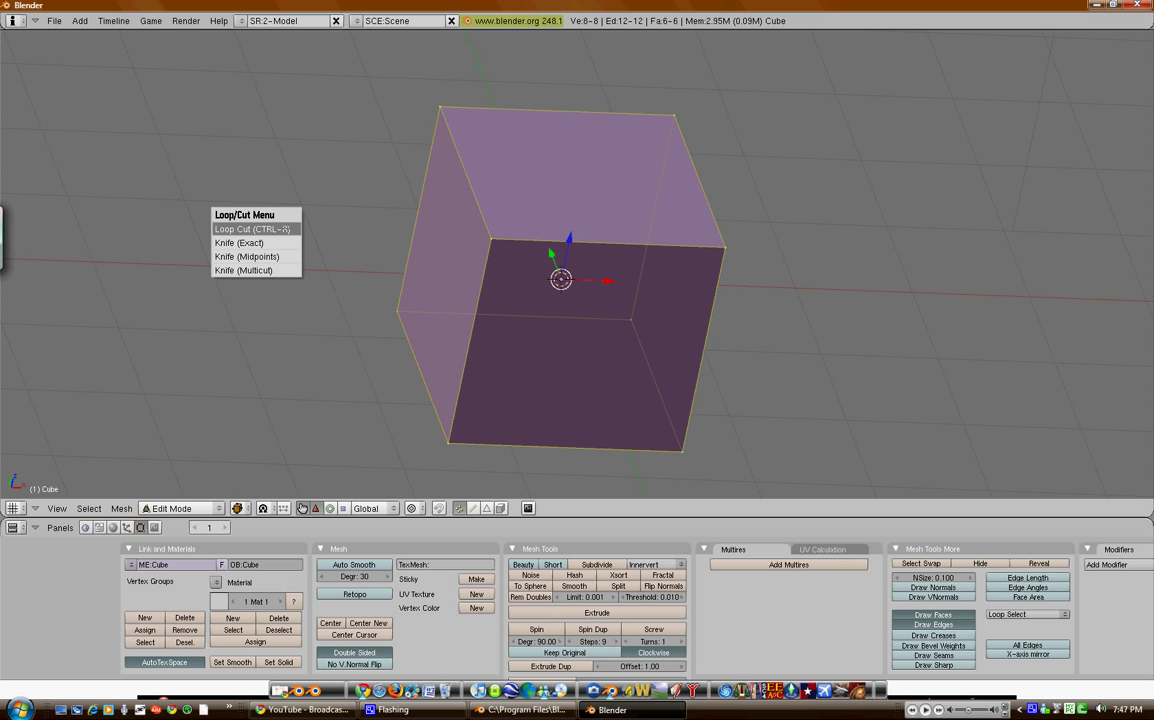
click(284, 229)
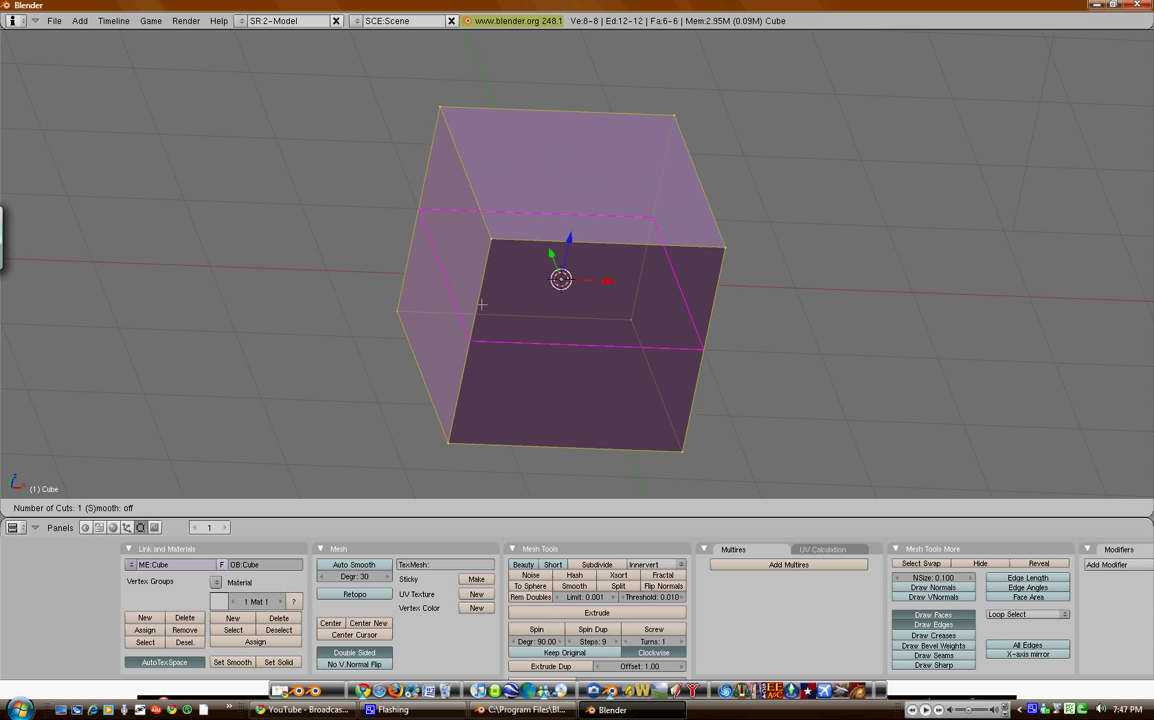
click(482, 304)
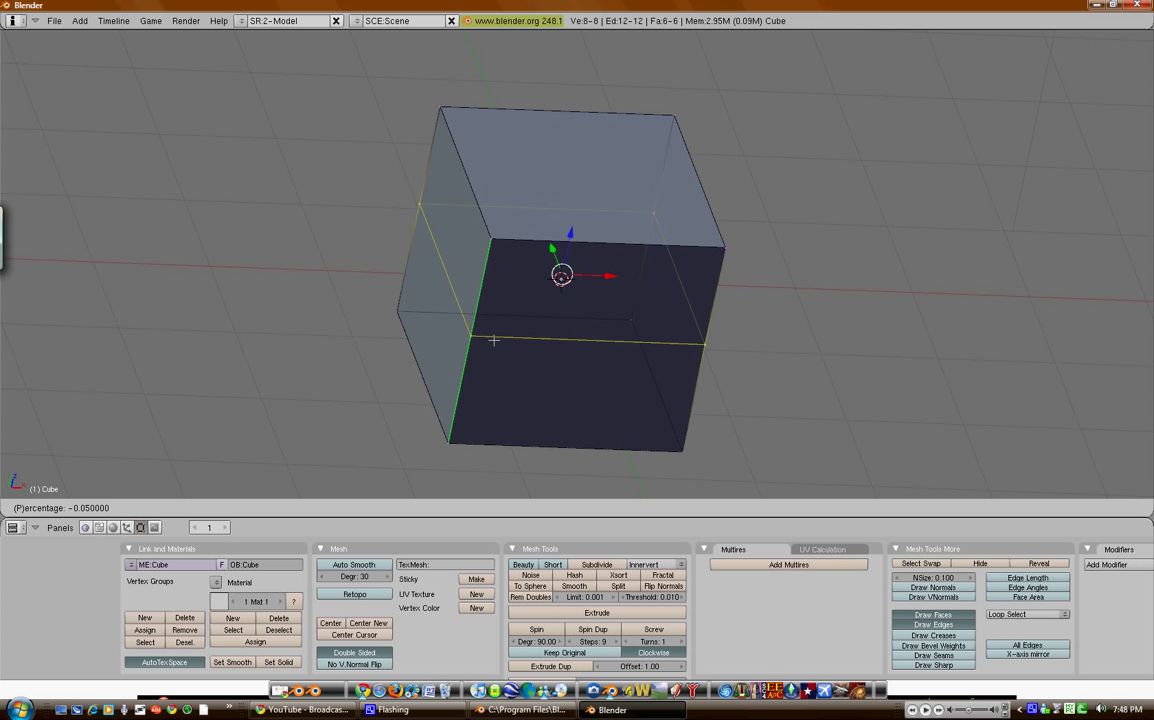
click(140, 485)
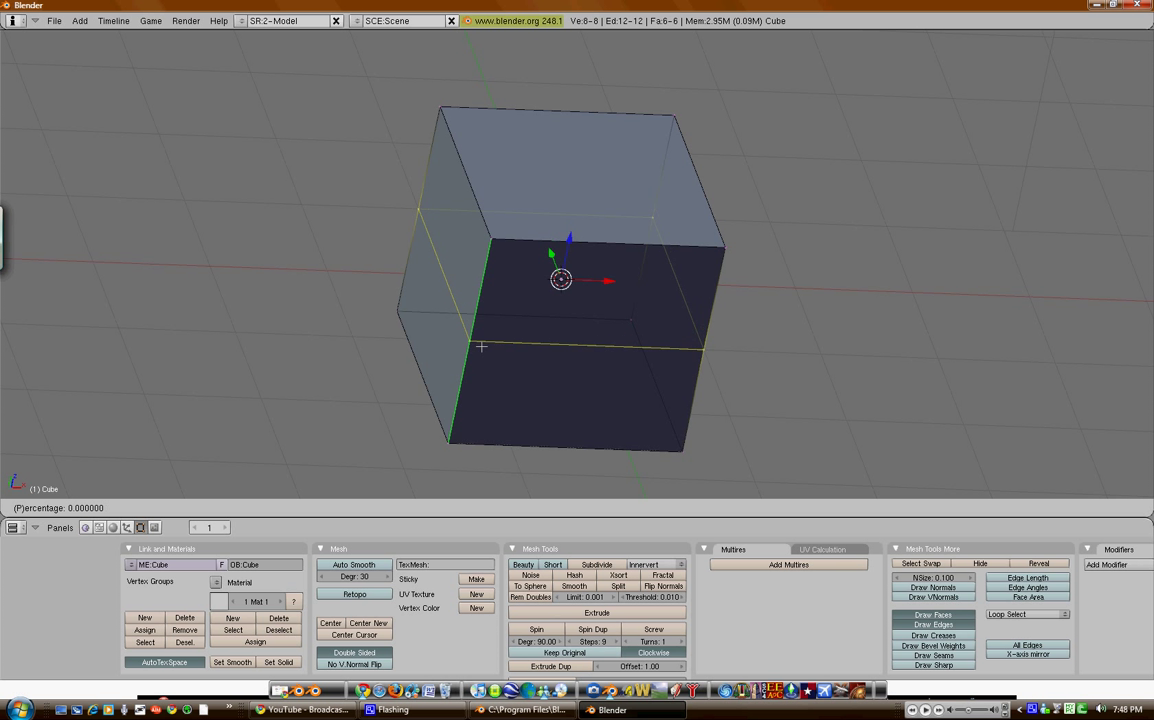
click(481, 346)
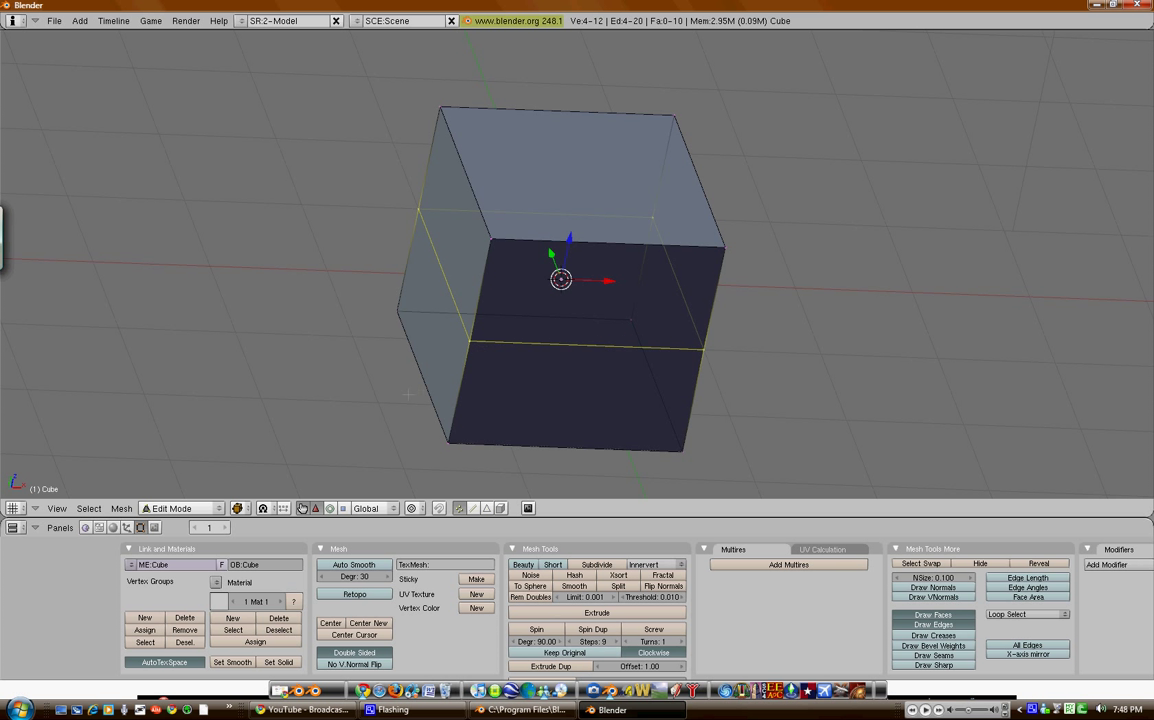
- Add a second horizontal loop cut halfway up the cube's lower half
middle_drag(413, 396, 512, 392)
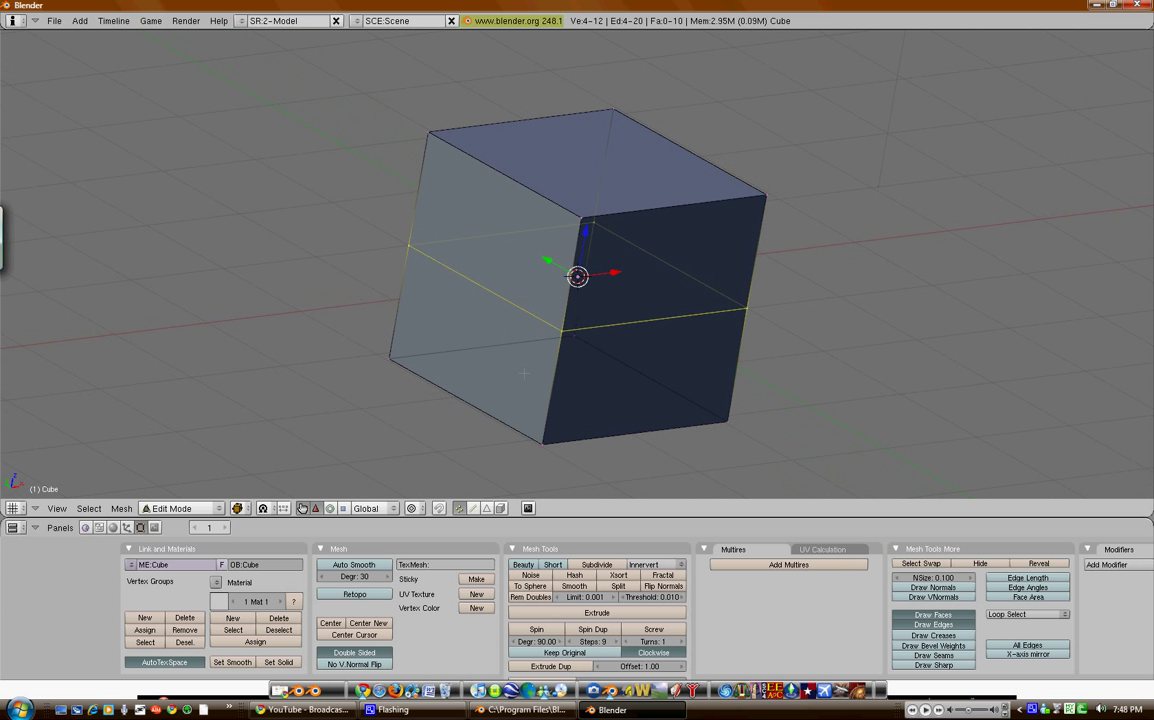
key(KP_1)
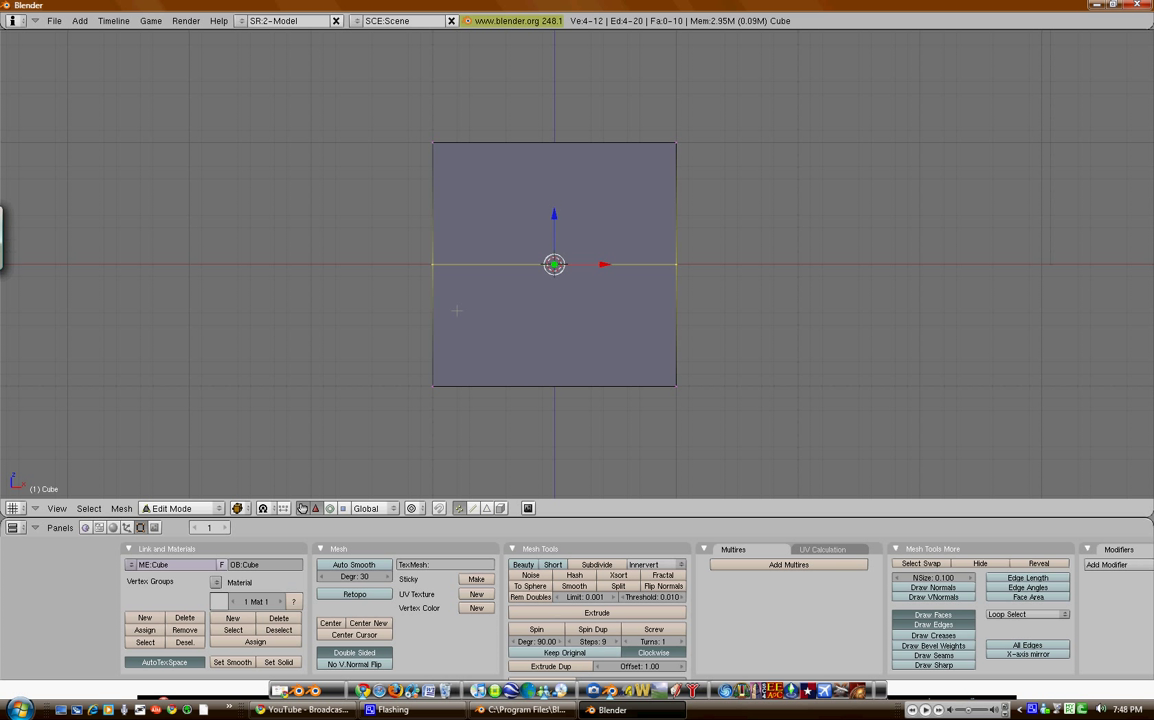
key(ctrl+r)
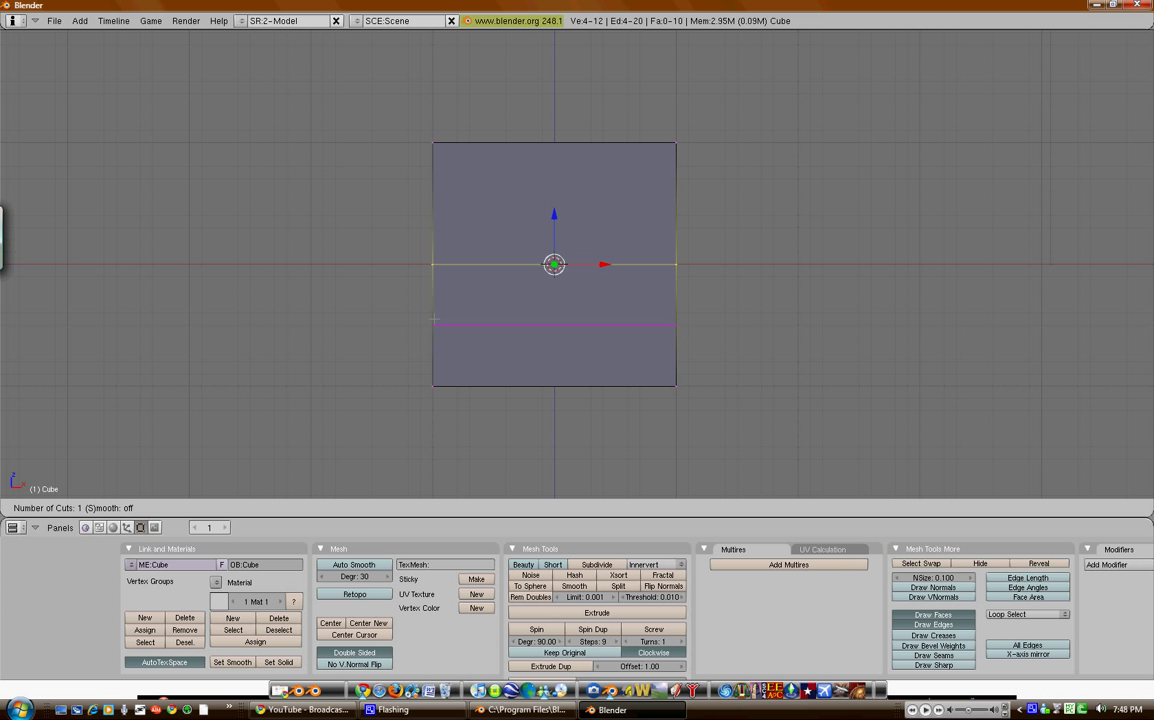
click(434, 320)
middle_drag(377, 282, 470, 358)
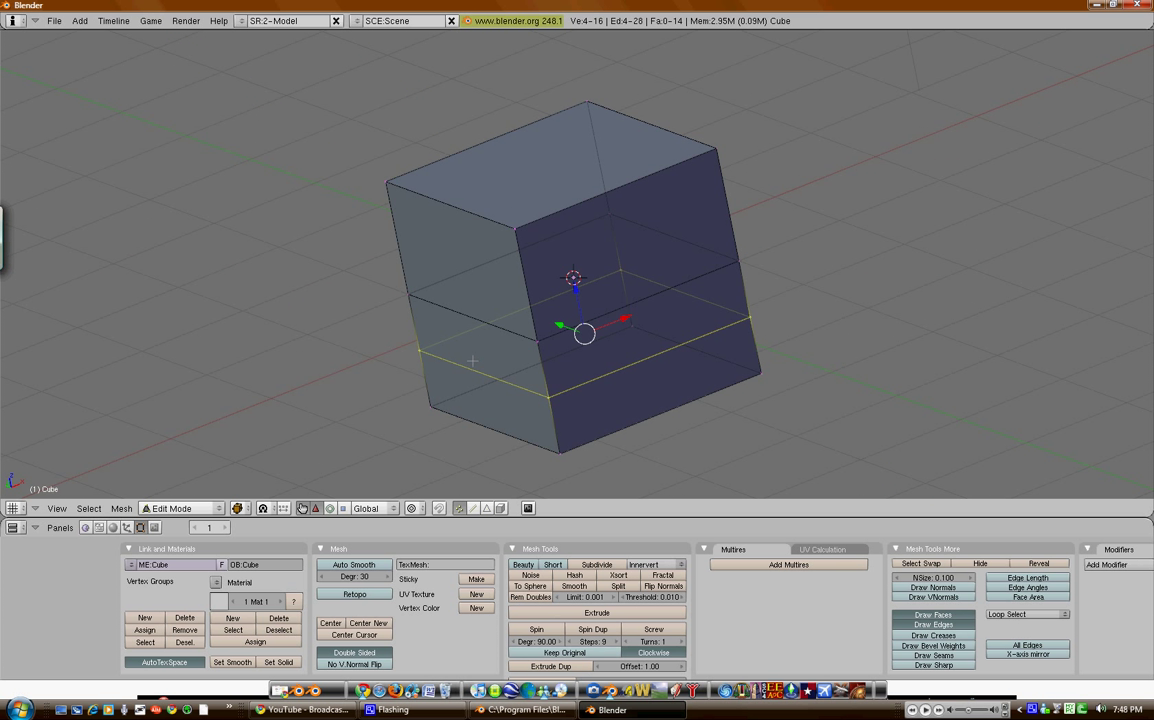
key(KP_1)
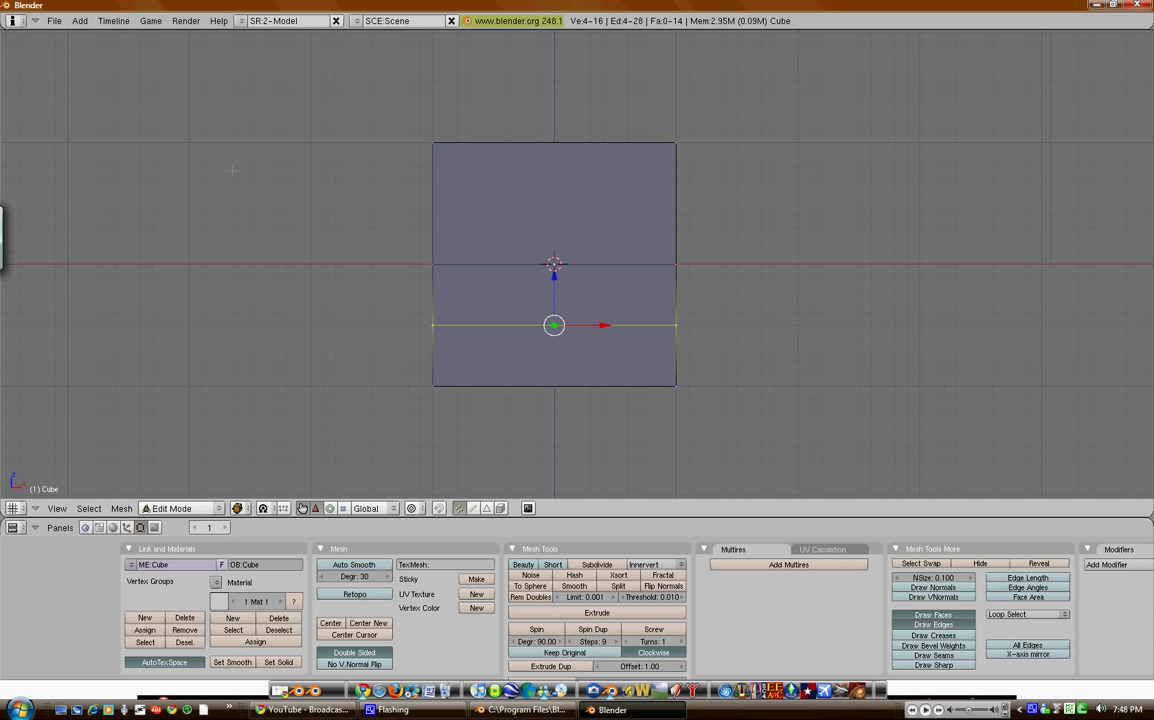
key(k)
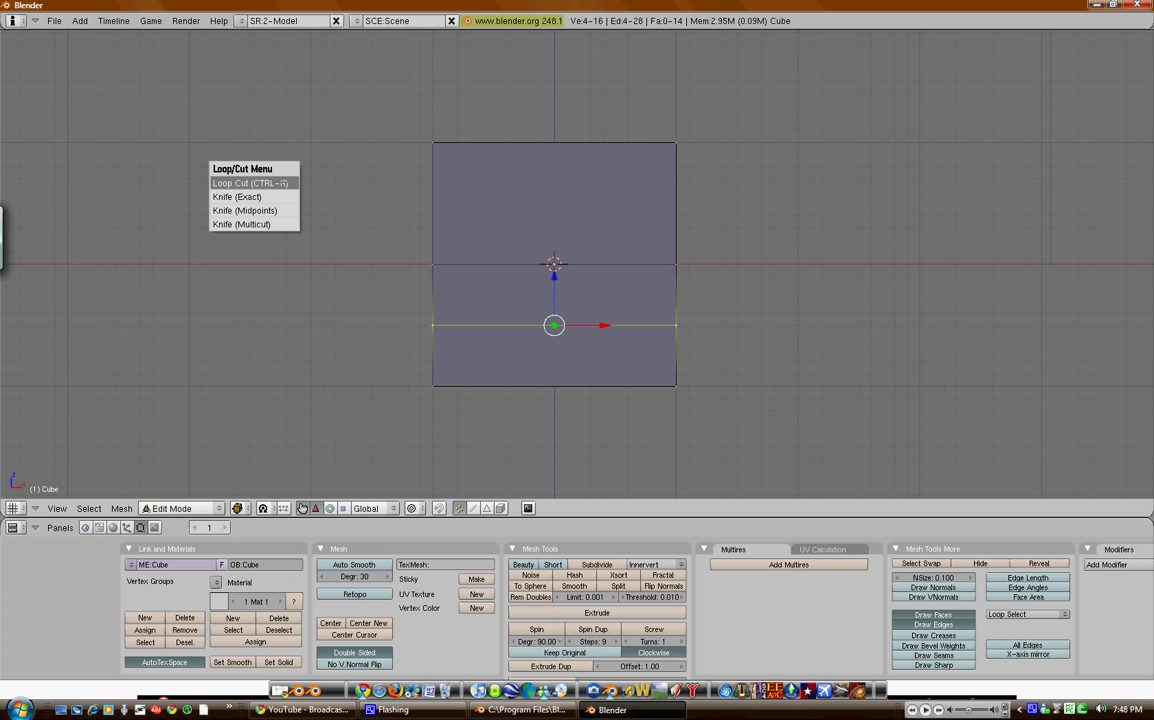
click(250, 197)
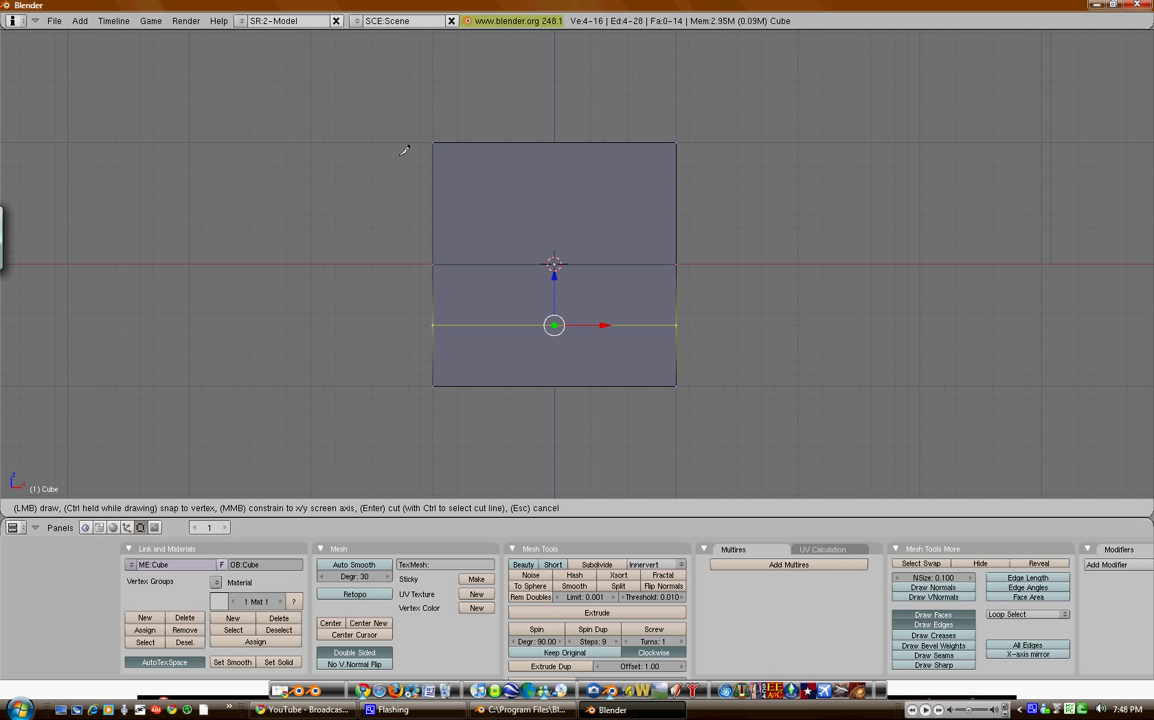
mouse_move(394, 155)
mouse_down()
mouse_move(554, 202)
mouse_move(748, 227)
mouse_move(421, 337)
mouse_move(386, 250)
mouse_up()
key(Escape)
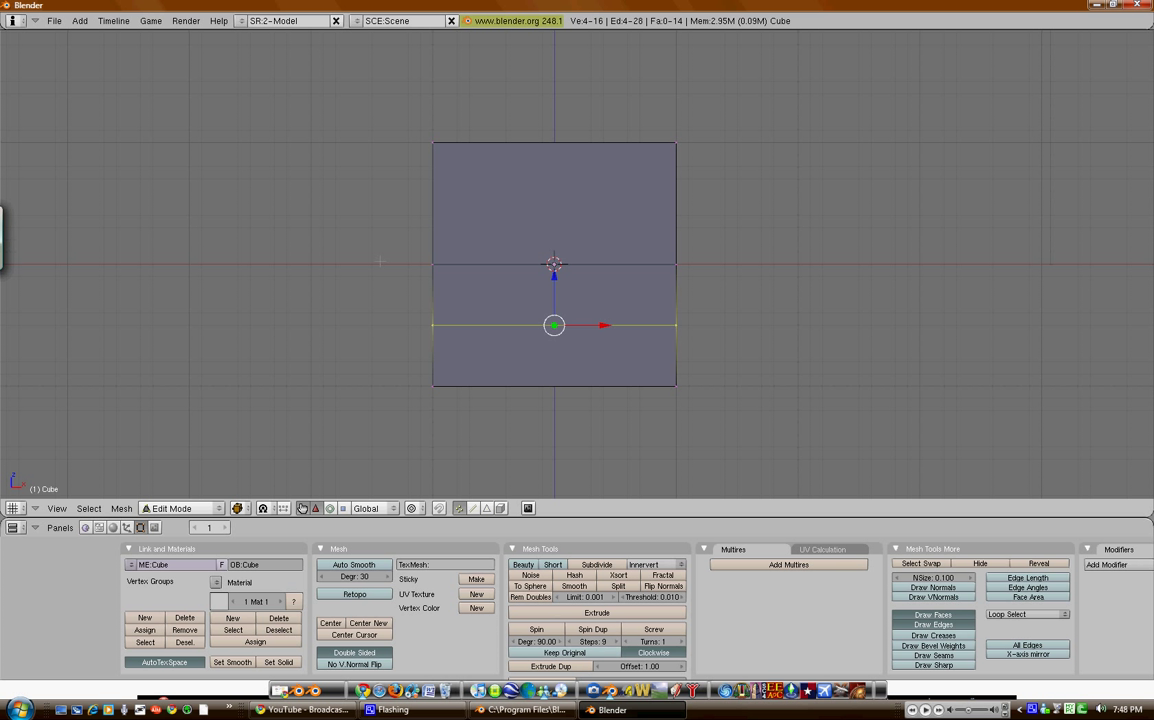
- Cut the selected lower edge loop with Knife (Exact) along a diagonal line drawn across the cube in front view
key(k)
click(370, 246)
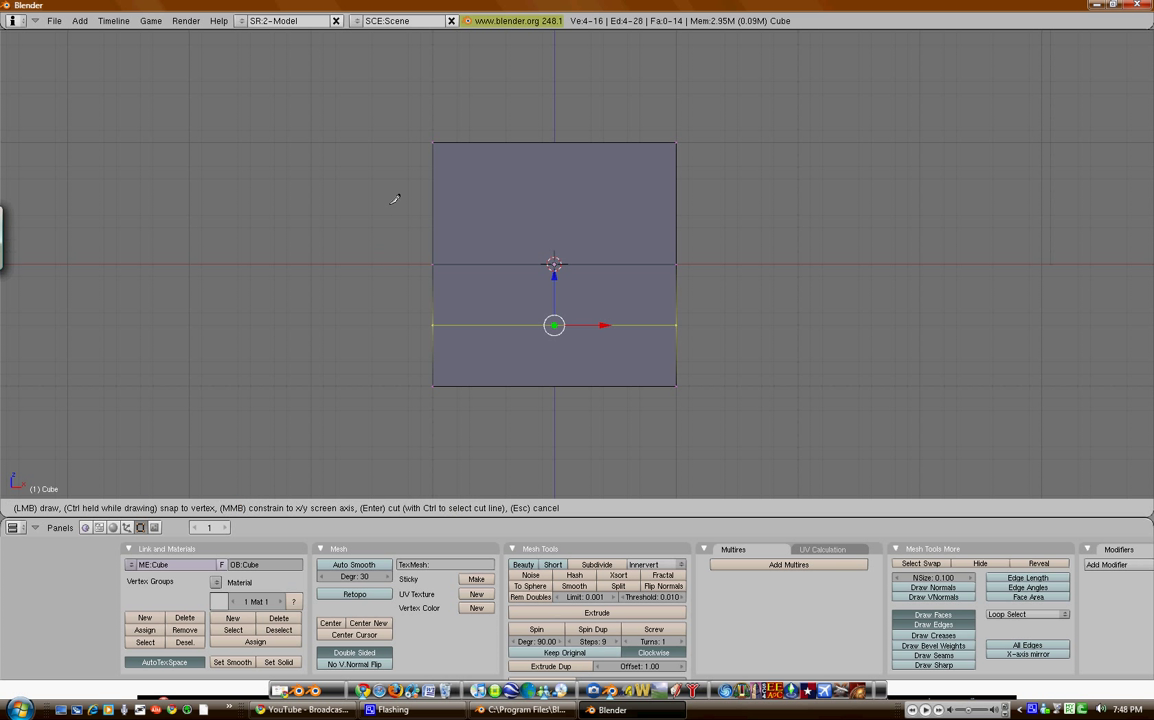
mouse_move(394, 185)
mouse_down()
mouse_move(497, 262)
mouse_move(750, 378)
mouse_up()
key(Return)
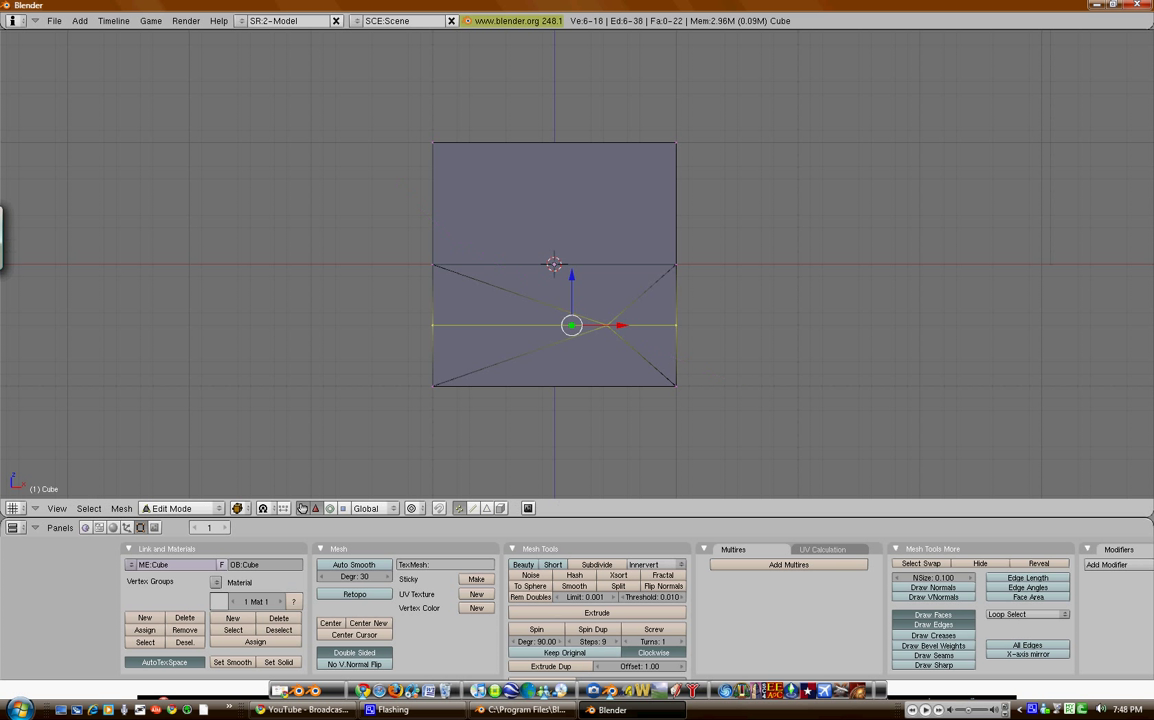
middle_drag(446, 256, 521, 276)
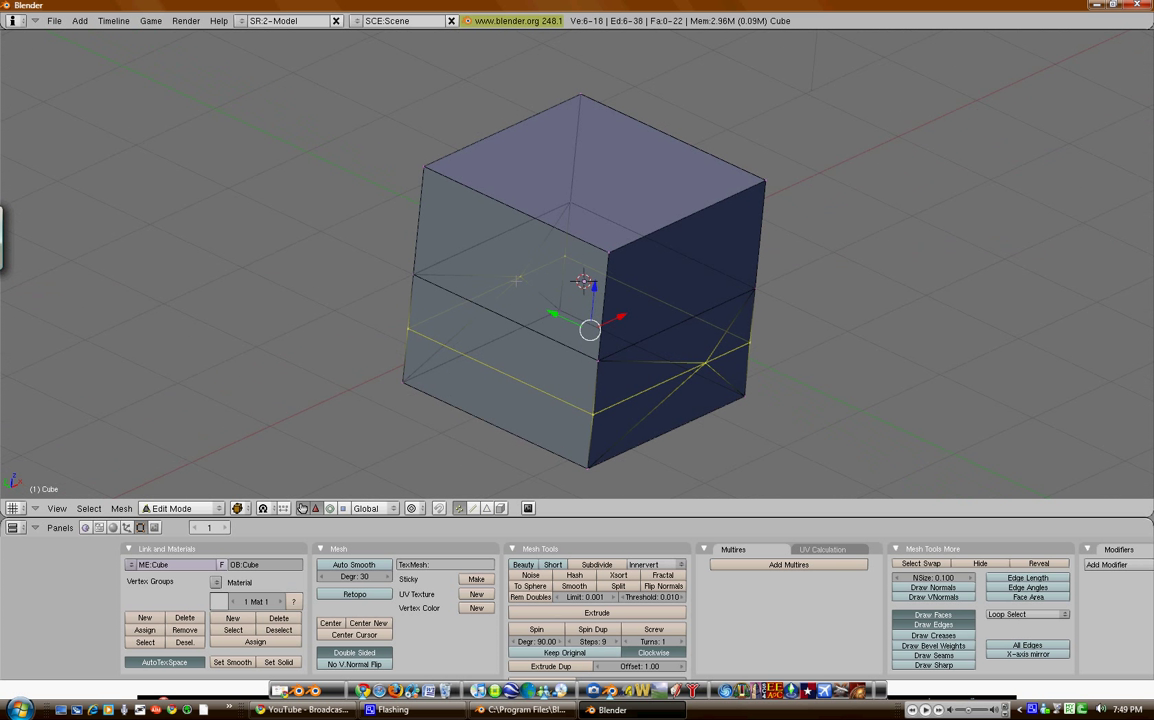
middle_drag(618, 368, 469, 341)
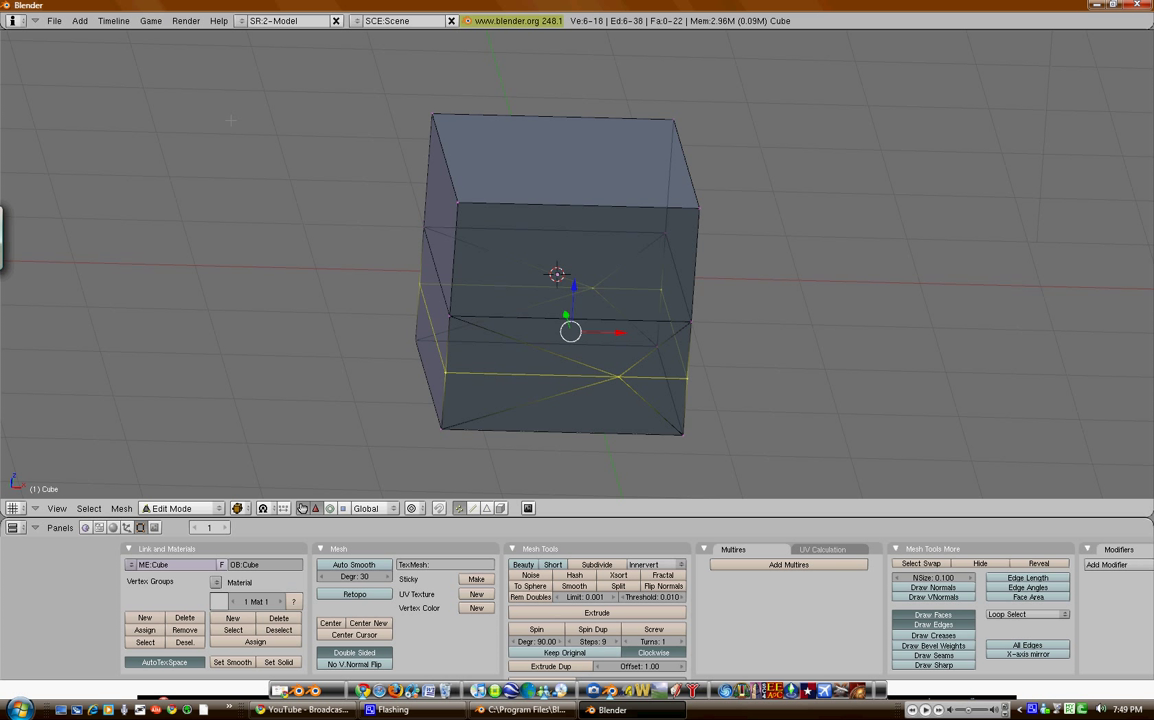
- Cut the selected edges with Knife (Midpoints) along a vertical line drawn down through the cube, and inspect the cut from several sides
key(k)
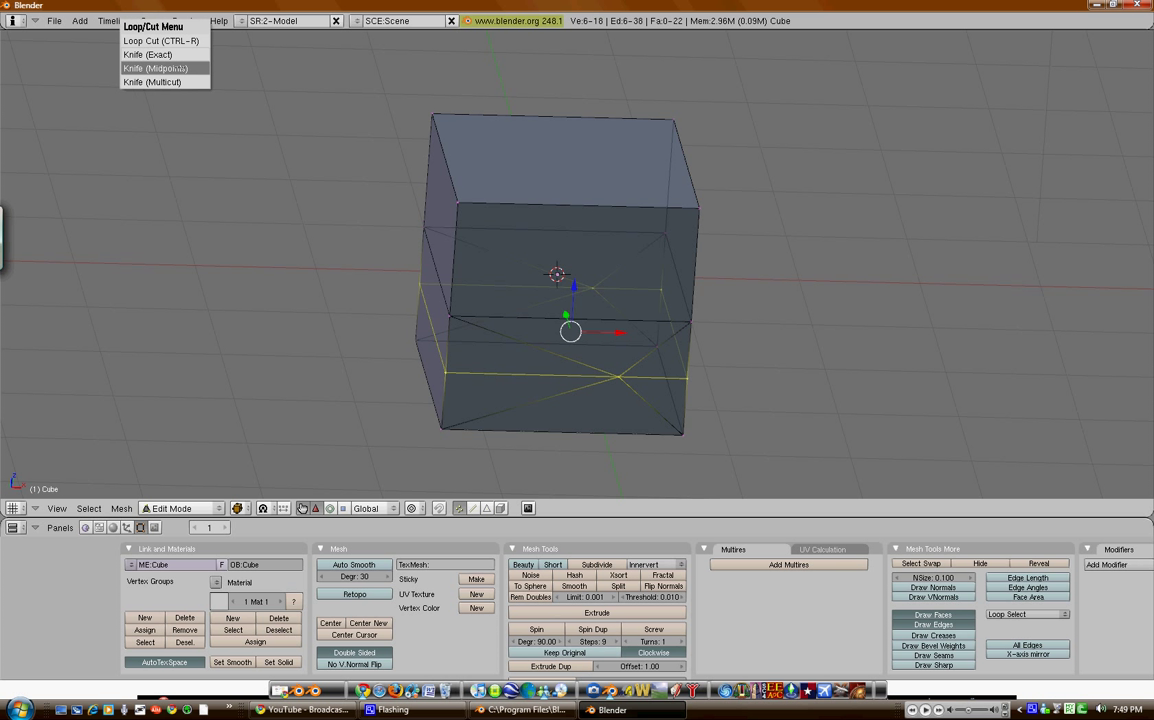
click(176, 68)
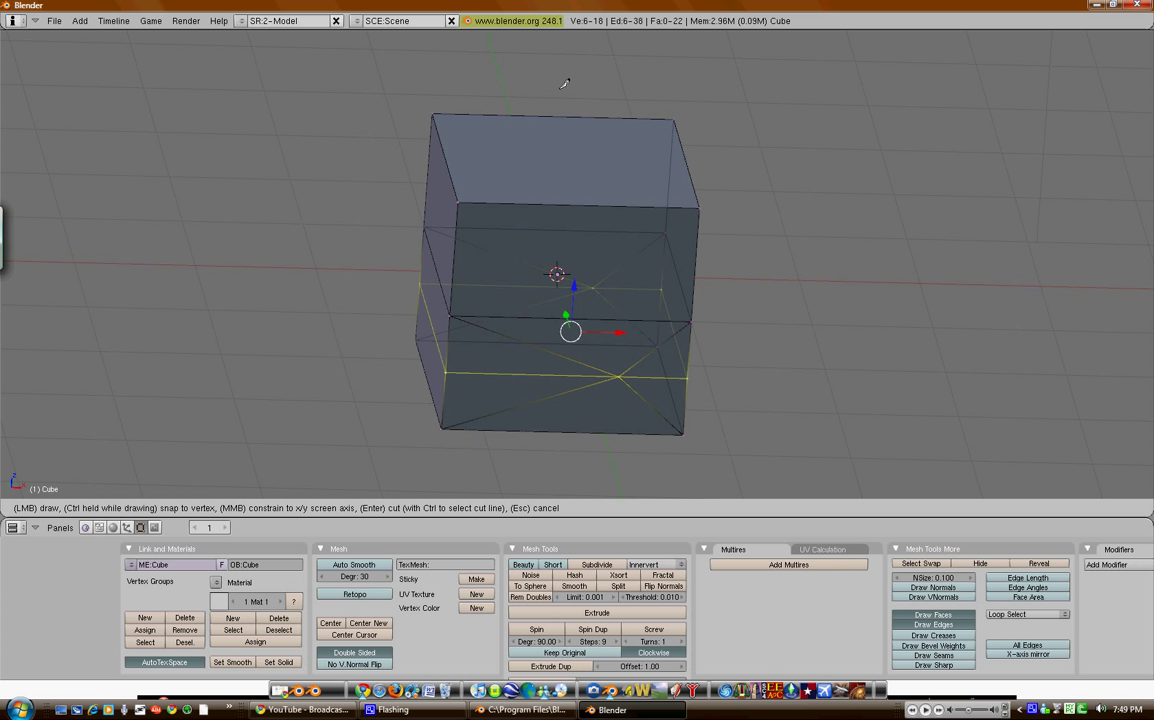
mouse_move(564, 86)
mouse_down()
mouse_move(579, 115)
mouse_move(583, 299)
mouse_move(567, 442)
mouse_up()
key(Return)
middle_drag(566, 410, 659, 408)
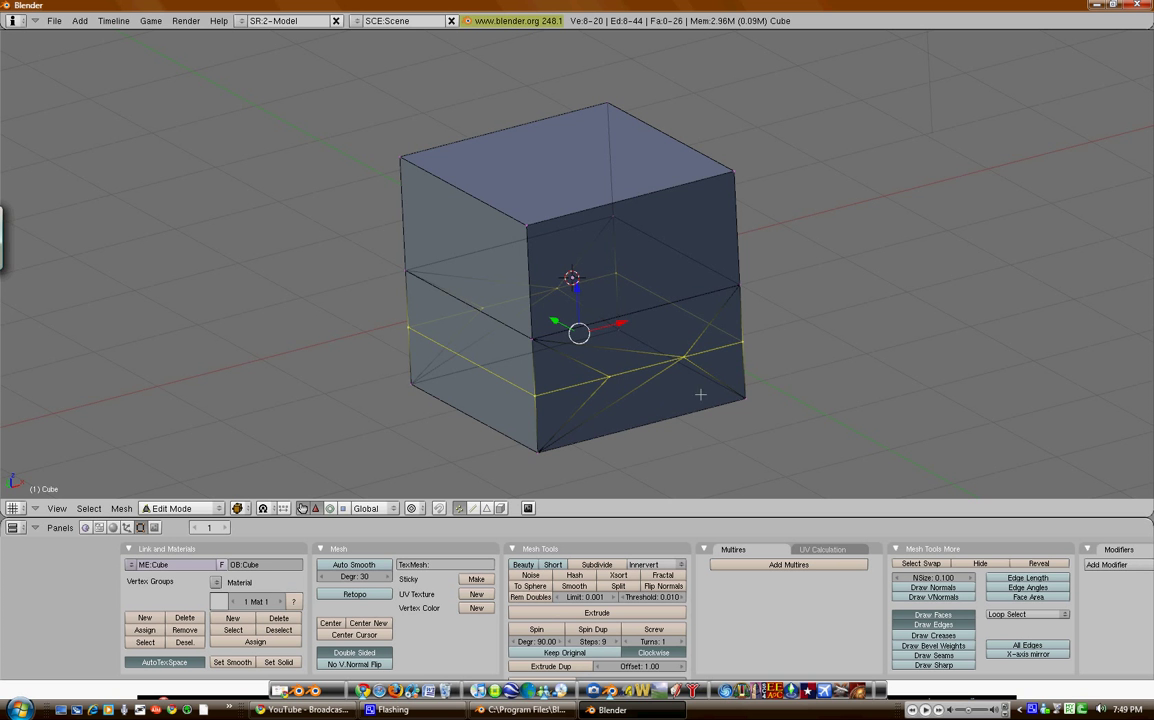
middle_drag(667, 320, 747, 333)
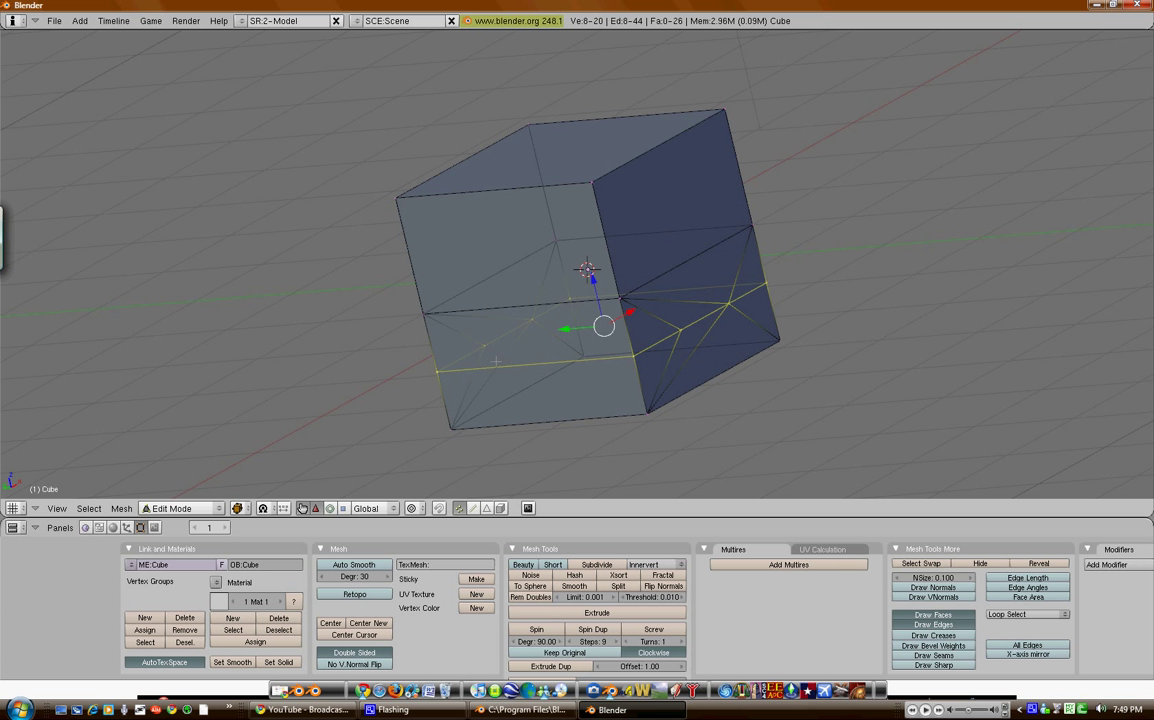
middle_drag(428, 390, 595, 373)
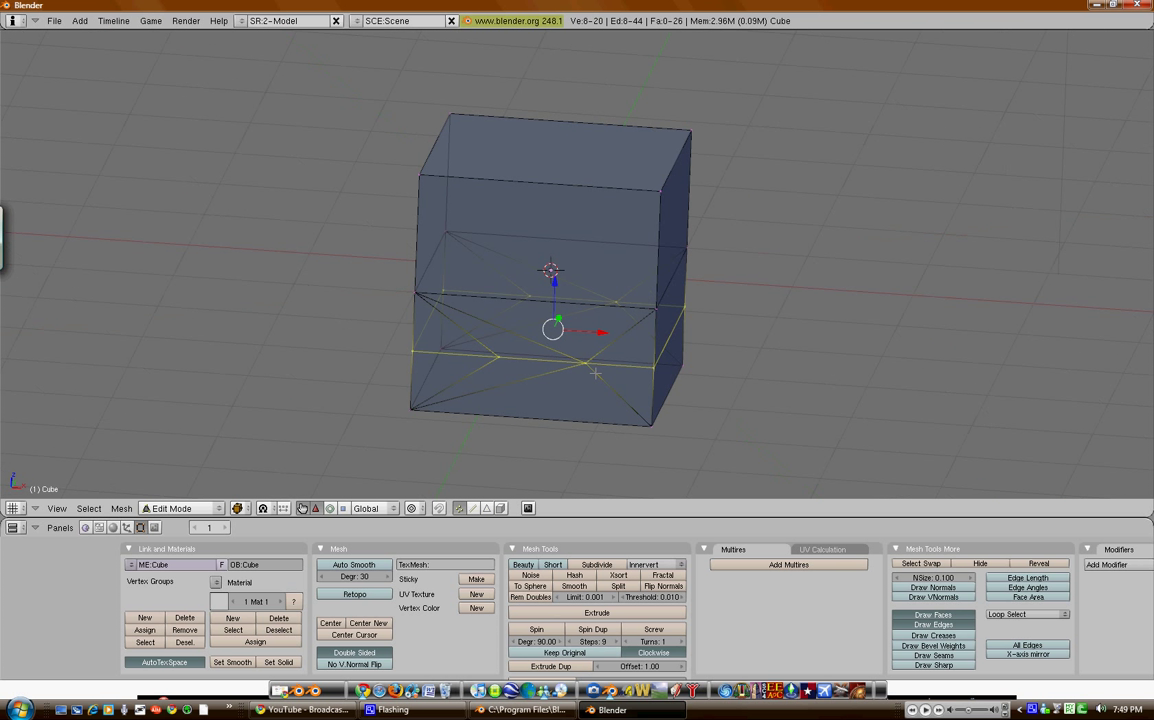
- Undo both knife cuts, keeping the two horizontal loop cuts, and select the whole mesh
key(ctrl+z)
key(a)
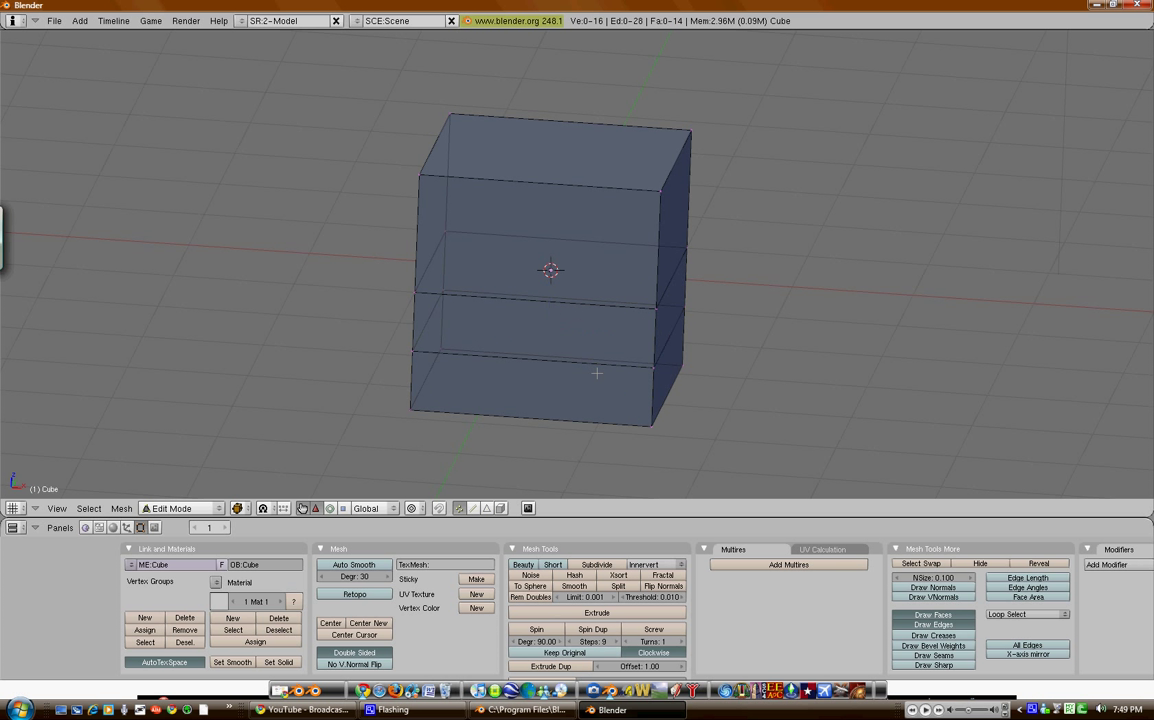
key(a)
- Split the cube vertically down its centre in front view using Knife (Midpoints) on all selected edges
key(KP_1)
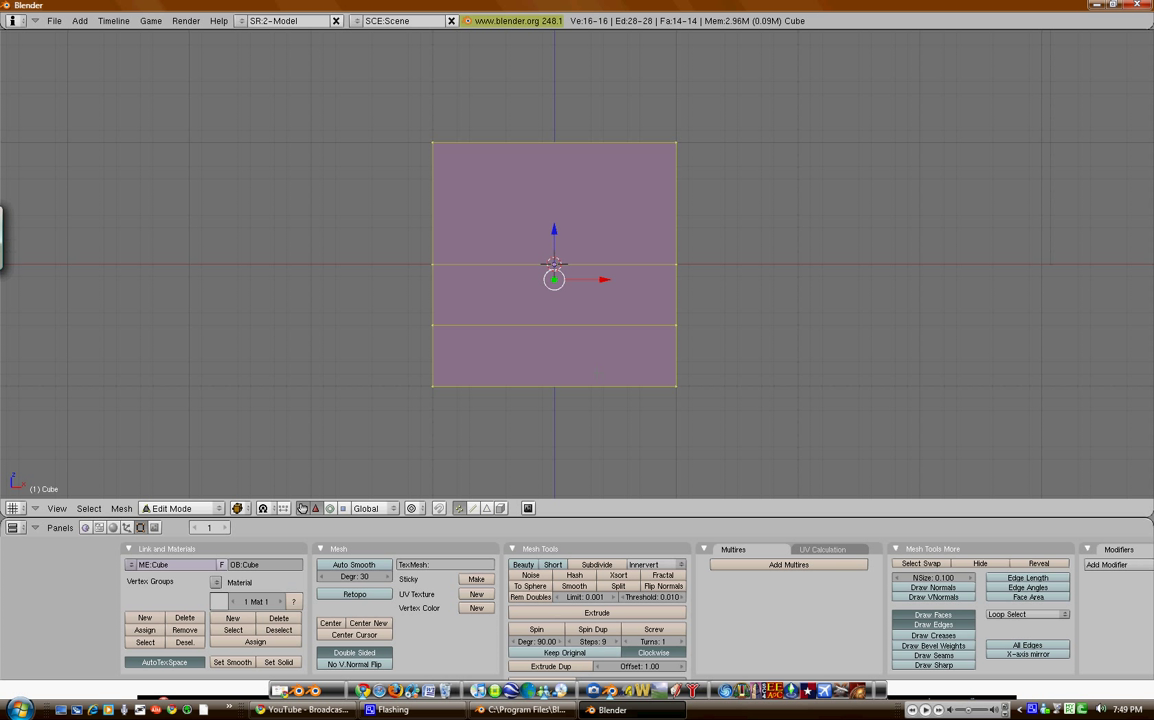
key(k)
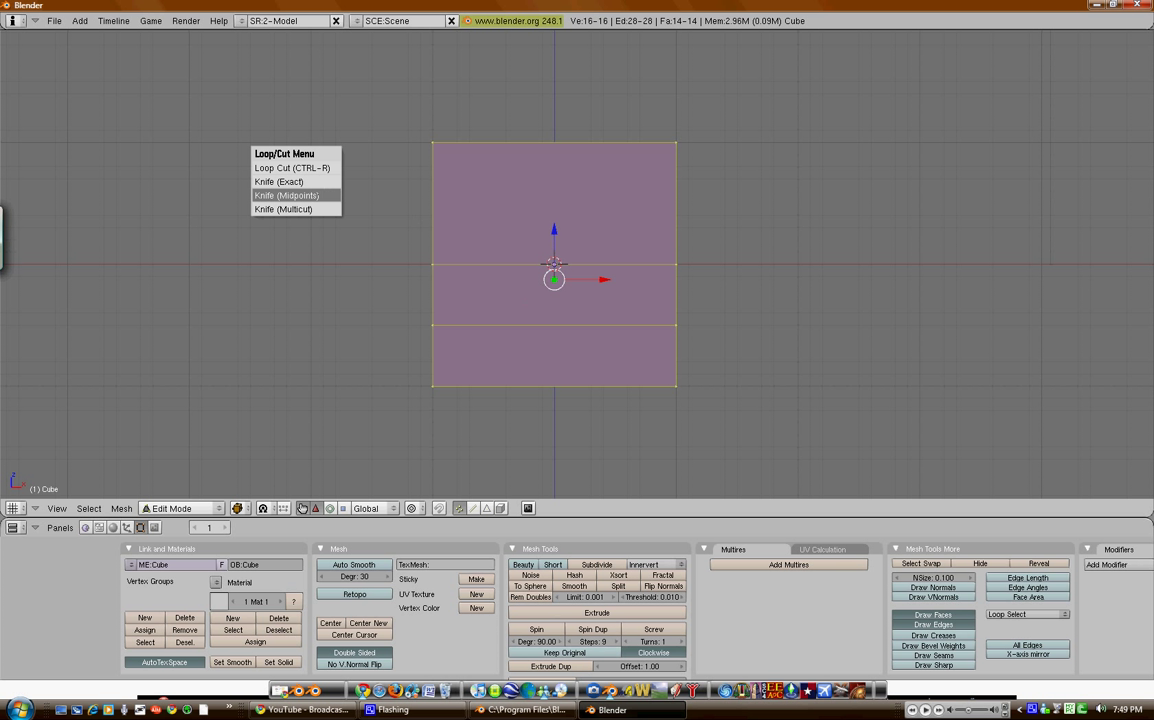
click(297, 195)
drag(583, 95, 569, 404)
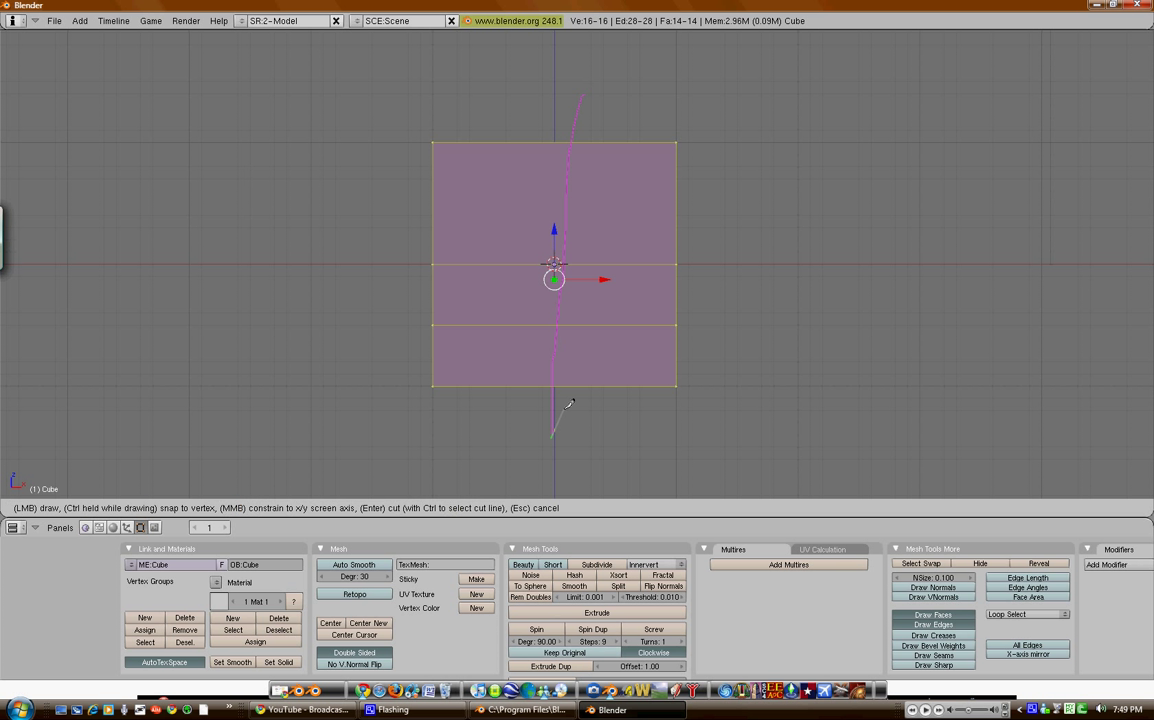
key(Return)
middle_drag(569, 404, 423, 296)
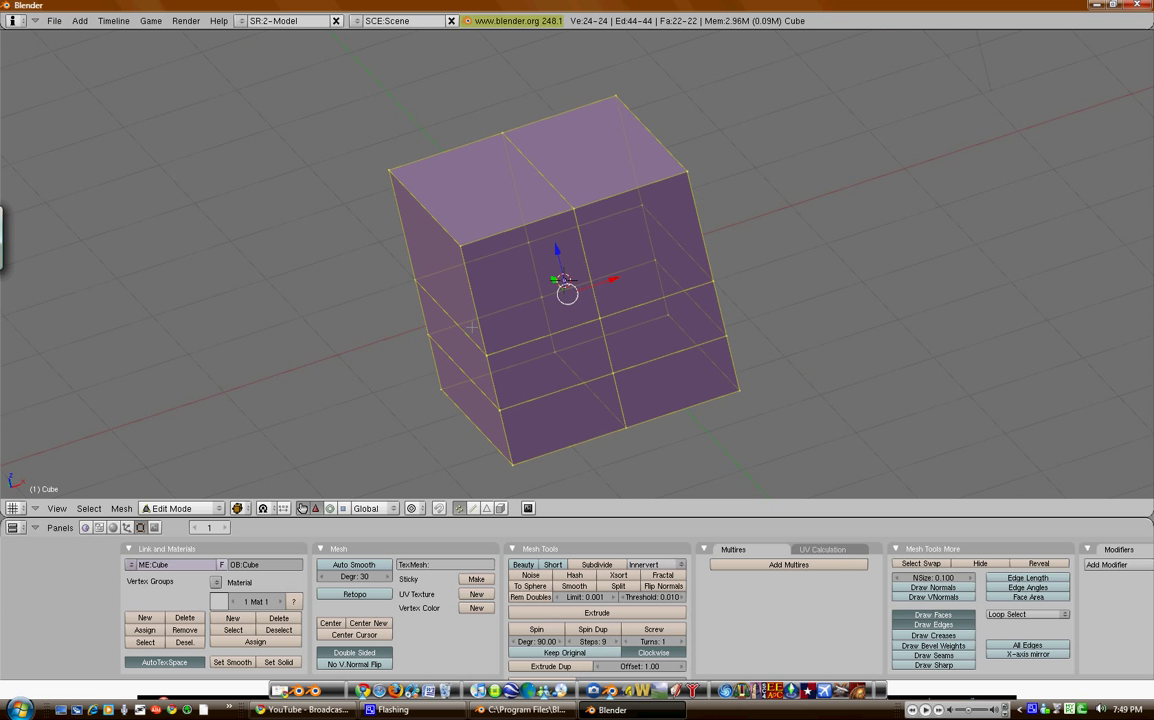
- Cut the half of the cube on the positive X side vertically in front view using Knife (Multicut) with 10 cuts
key(KP_1)
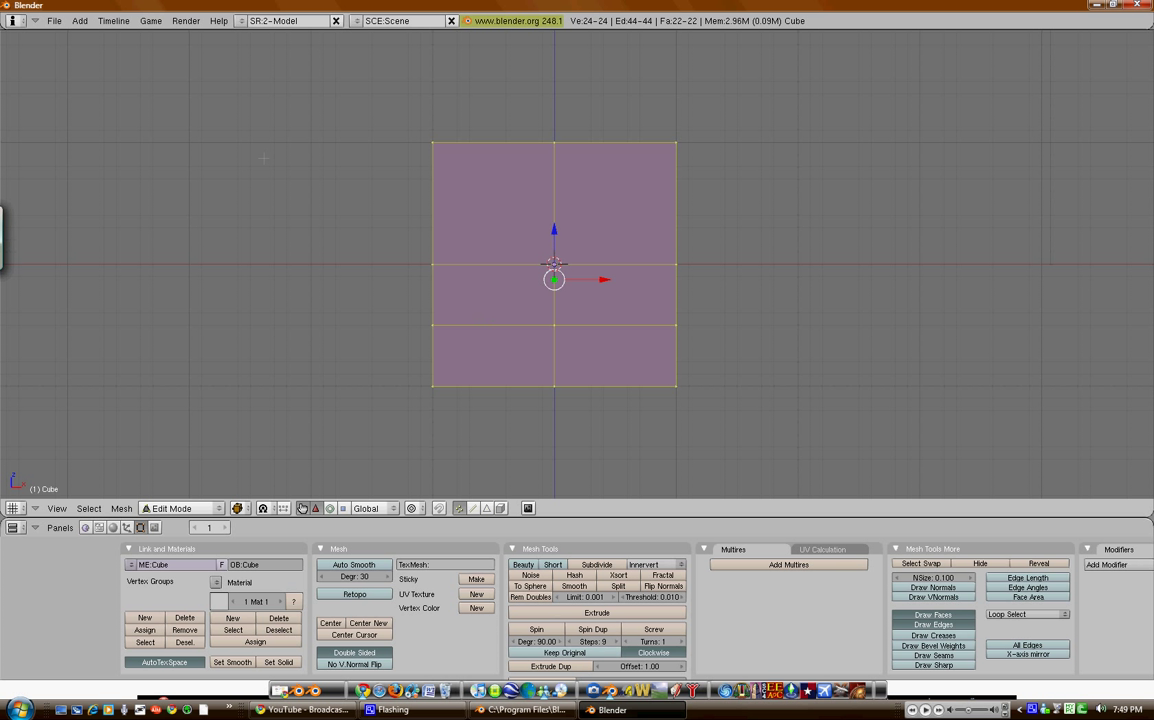
key(k)
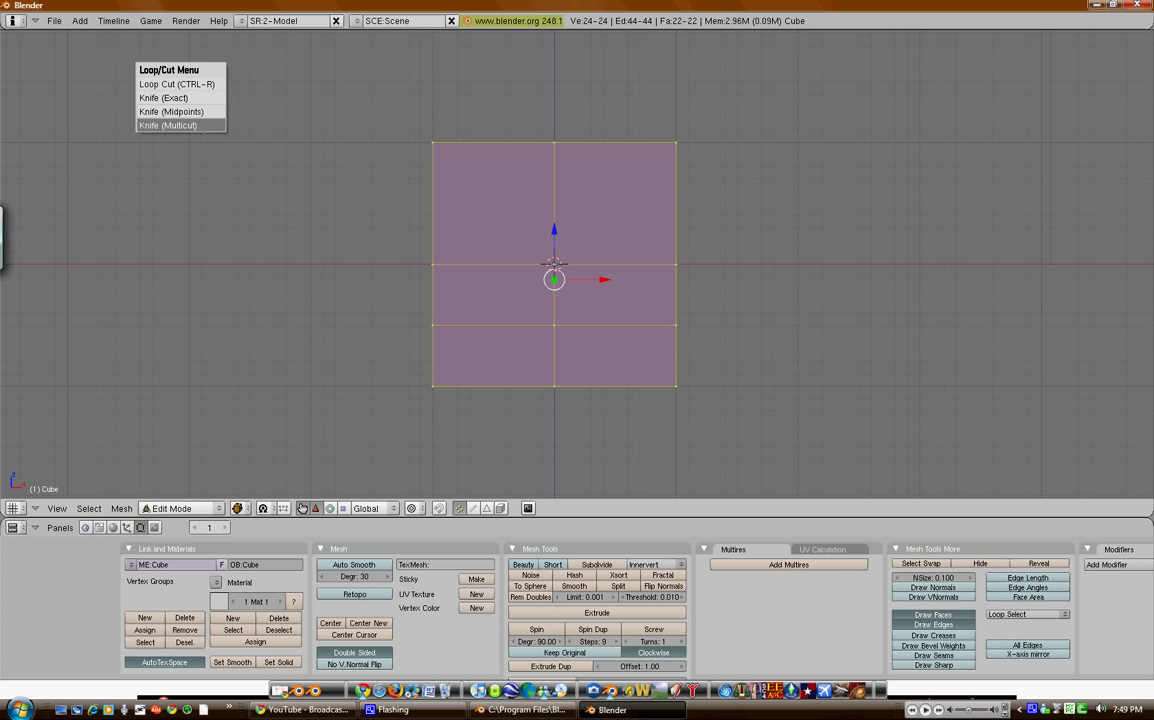
click(168, 125)
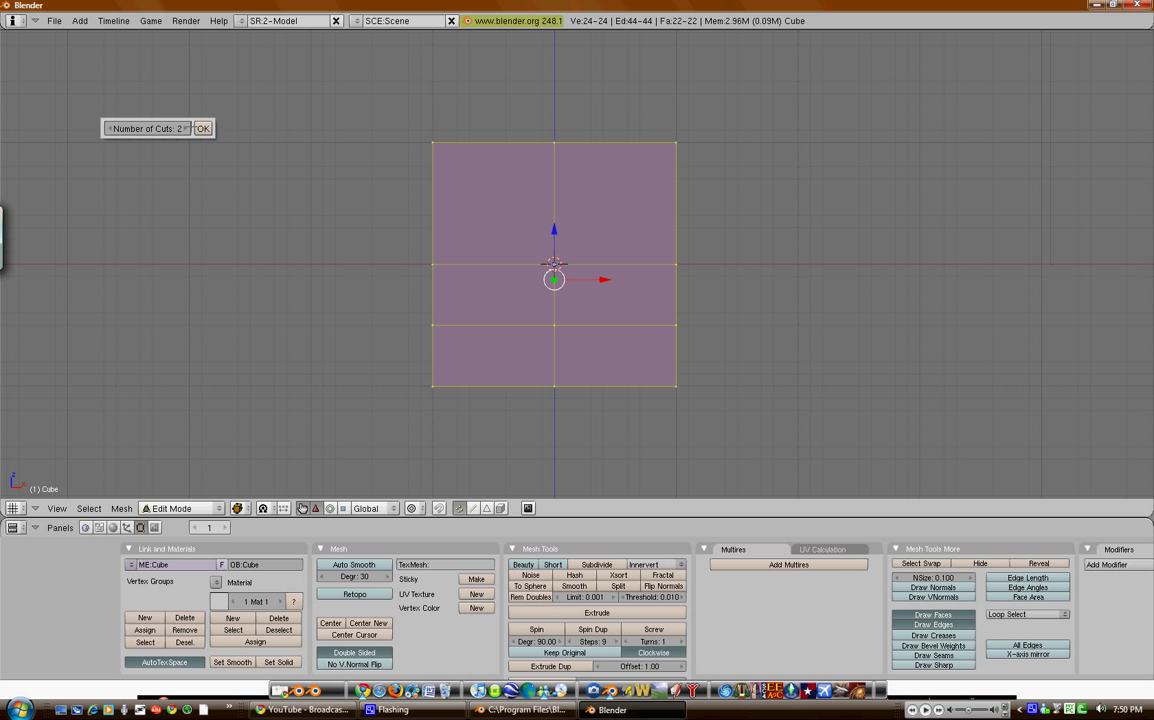
click(163, 129)
text(10)
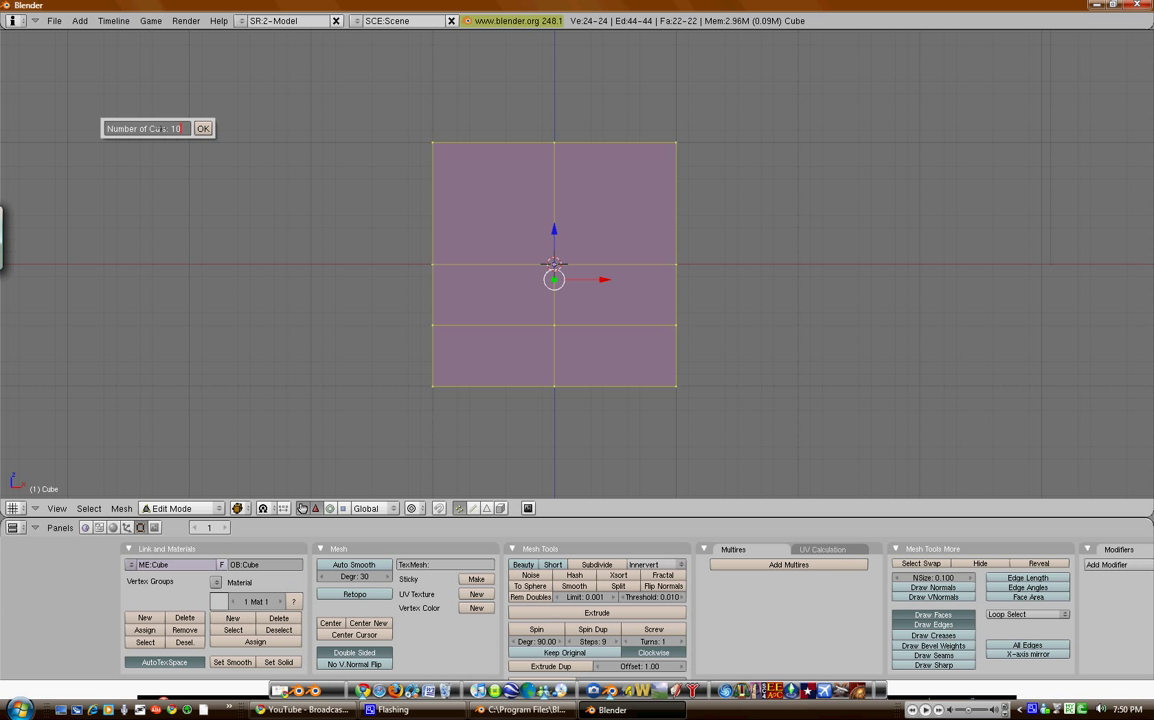
key(Return)
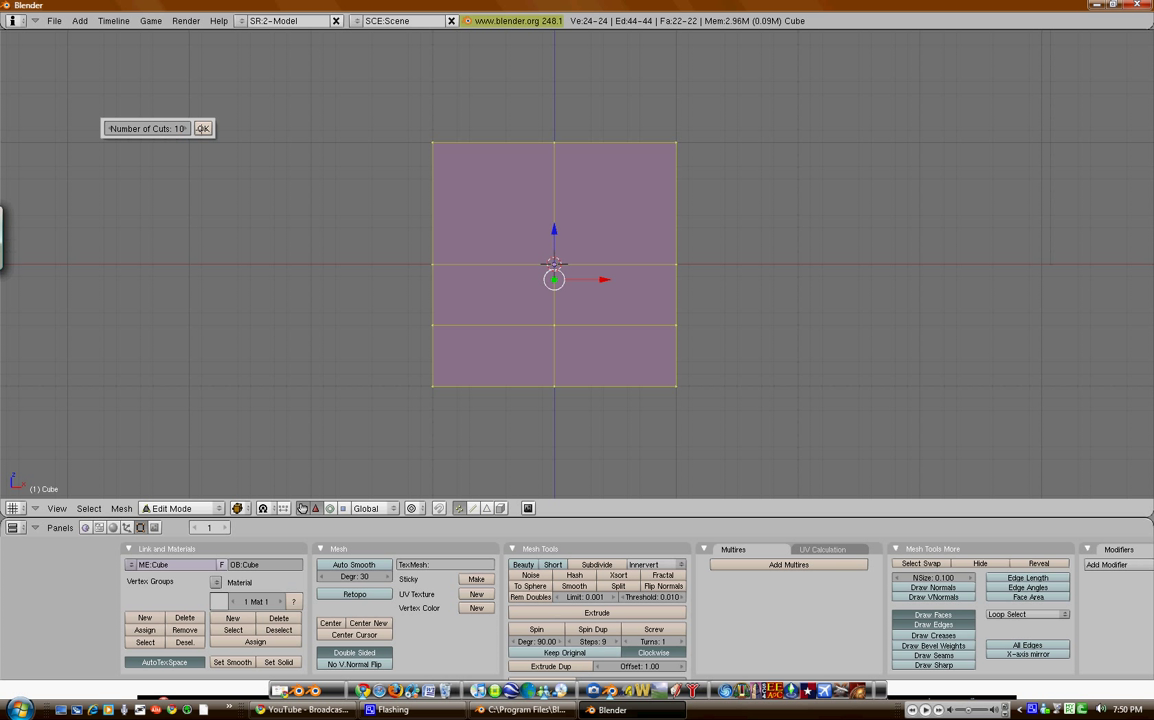
key(Return)
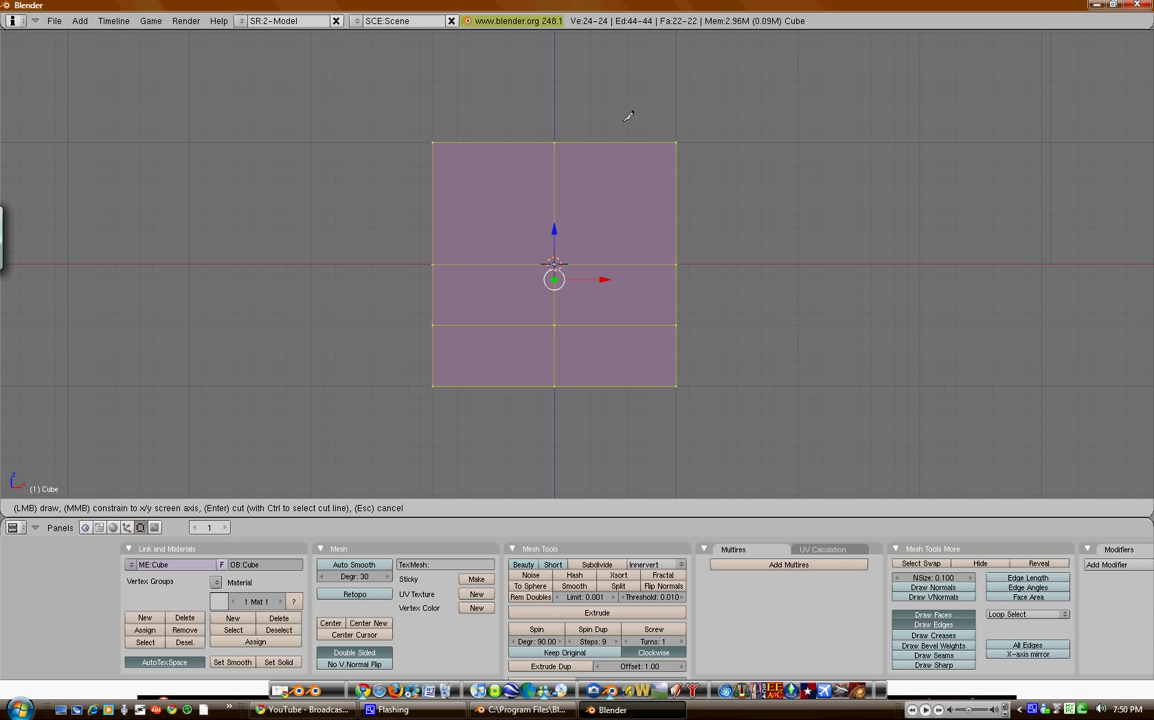
drag(622, 102, 629, 404)
key(Return)
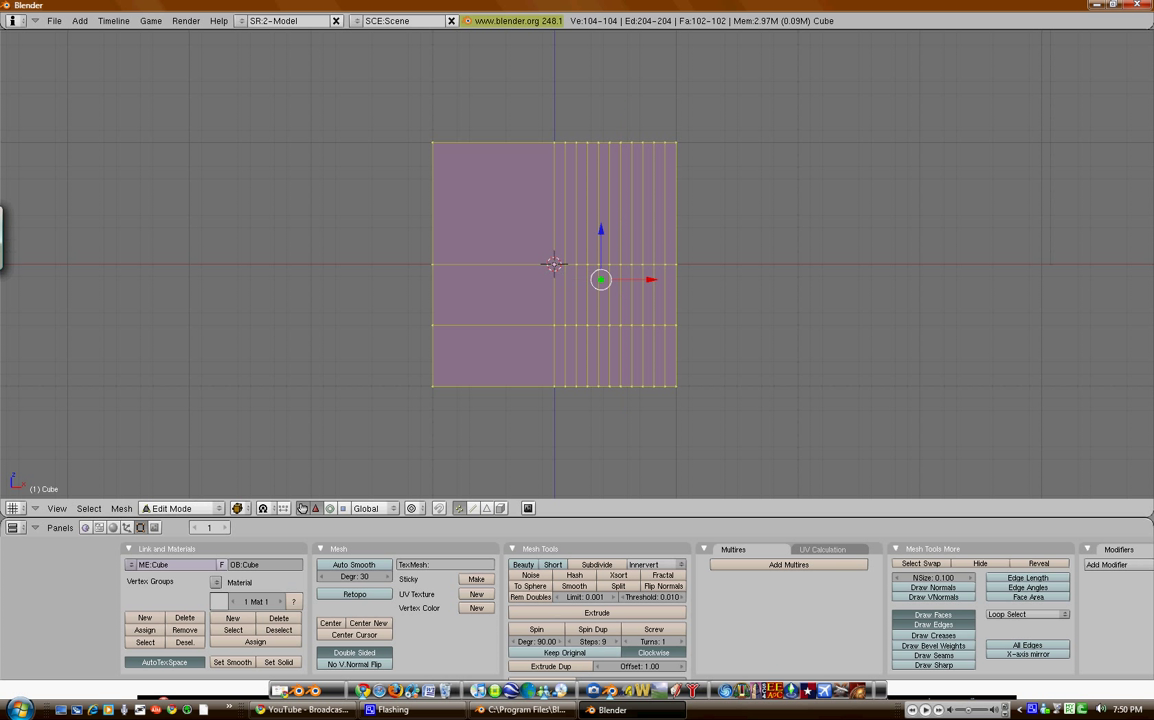